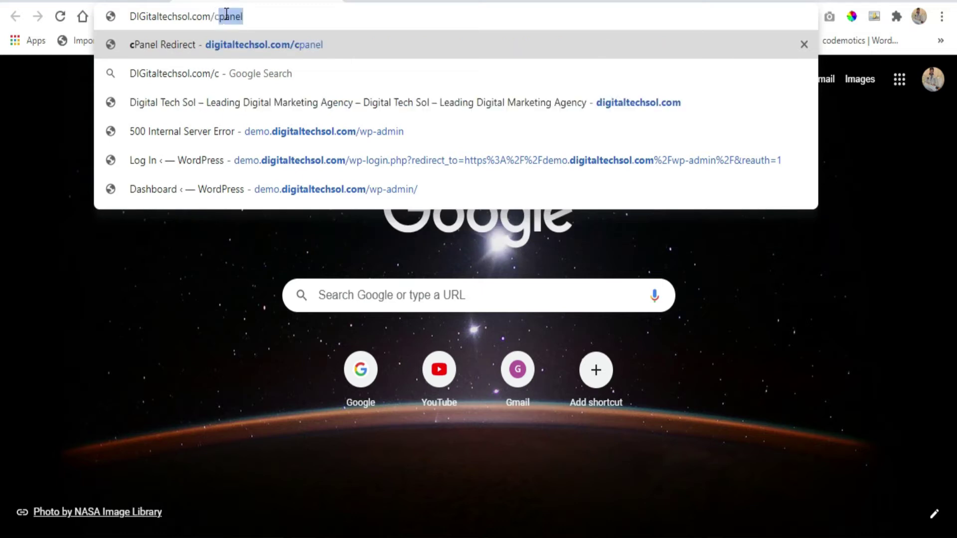
Open digitaltechsol.com/cpanel and log in to the hosting account with the prefilled username
{"action": "key", "text": "Return"}
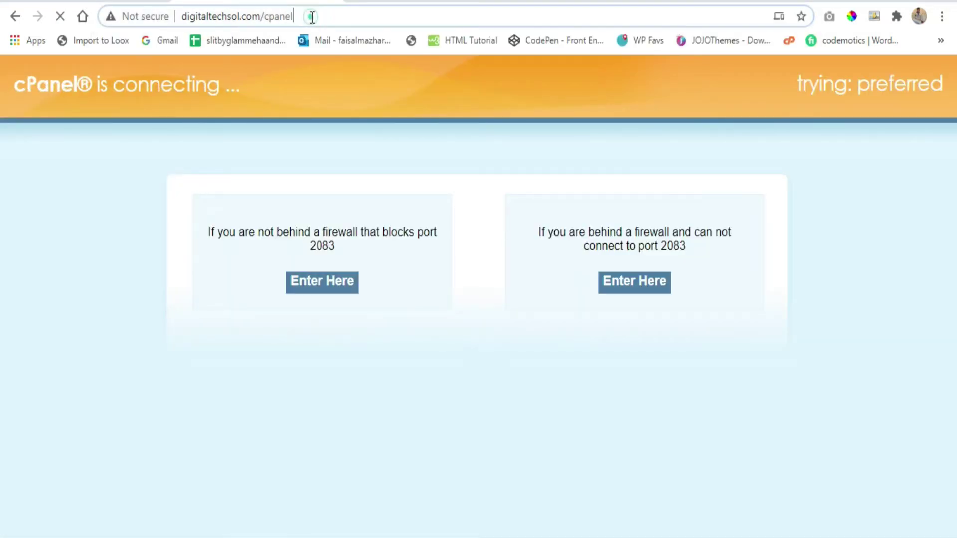
{"action": "left_click_drag", "start_coordinate": [309, 16], "coordinate": [198, 16]}
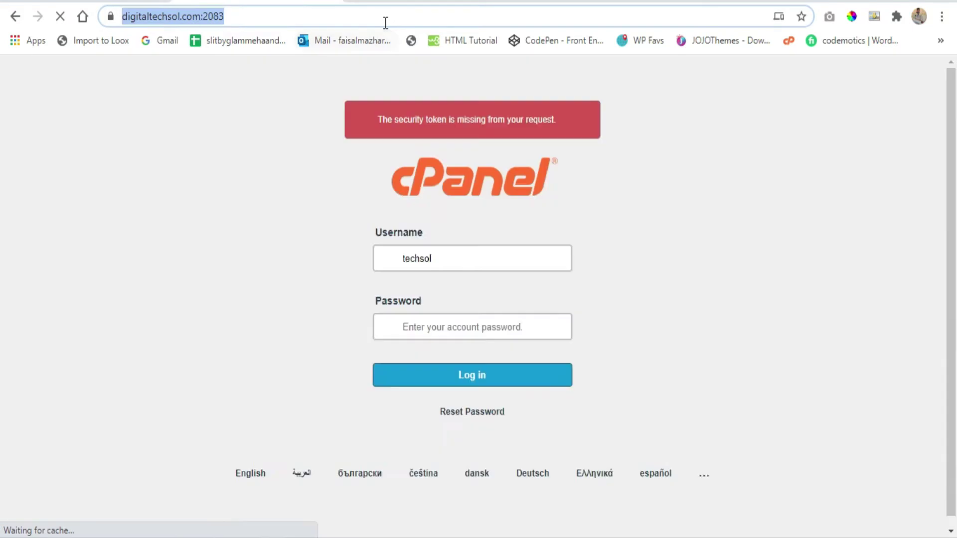
{"action": "left_click", "coordinate": [490, 382]}
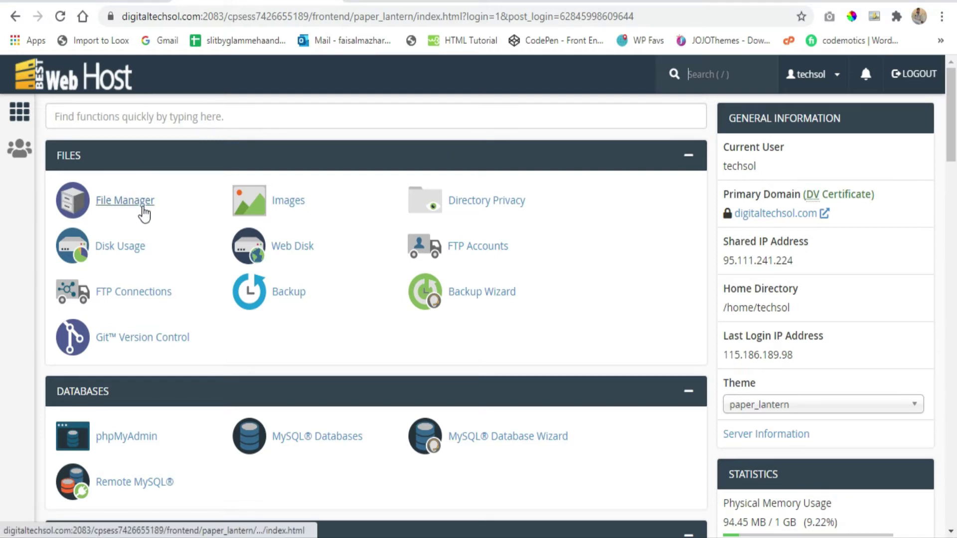
Open the Subdomains page from the Domains tools and locate the Create a Subdomain form
{"action": "scroll", "coordinate": [143, 213], "scroll_direction": "down", "scroll_amount": 5}
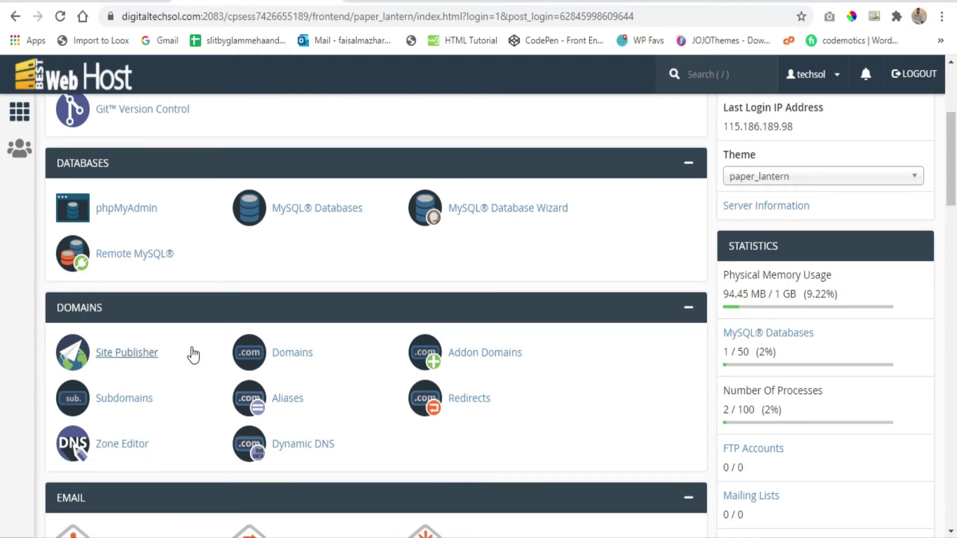
{"action": "left_click", "coordinate": [131, 405]}
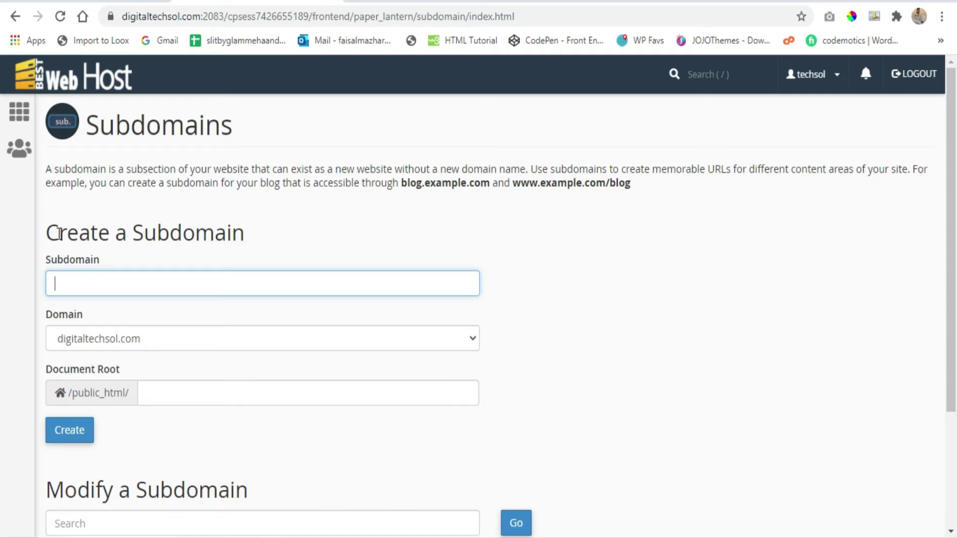
{"action": "left_click_drag", "start_coordinate": [47, 230], "coordinate": [285, 238]}
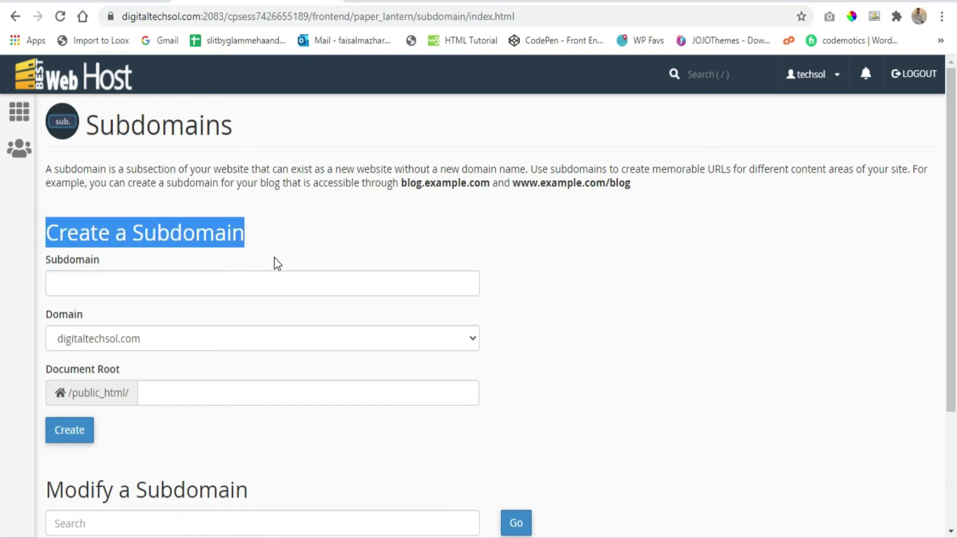
{"action": "left_click", "coordinate": [314, 234]}
Enter demo as the new subdomain name under digitaltechsol.com and let the document root fill in
{"action": "left_click", "coordinate": [109, 285]}
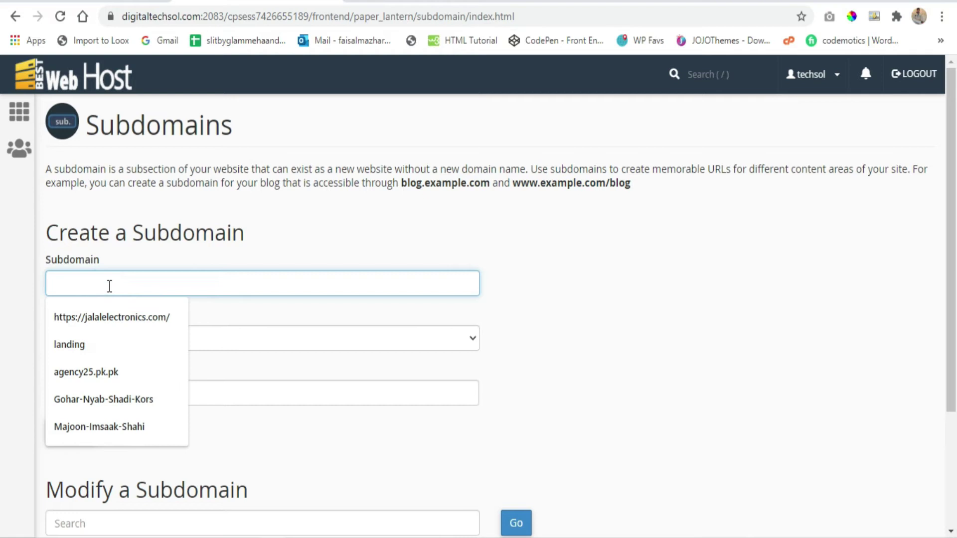
{"action": "type", "text": "demo"}
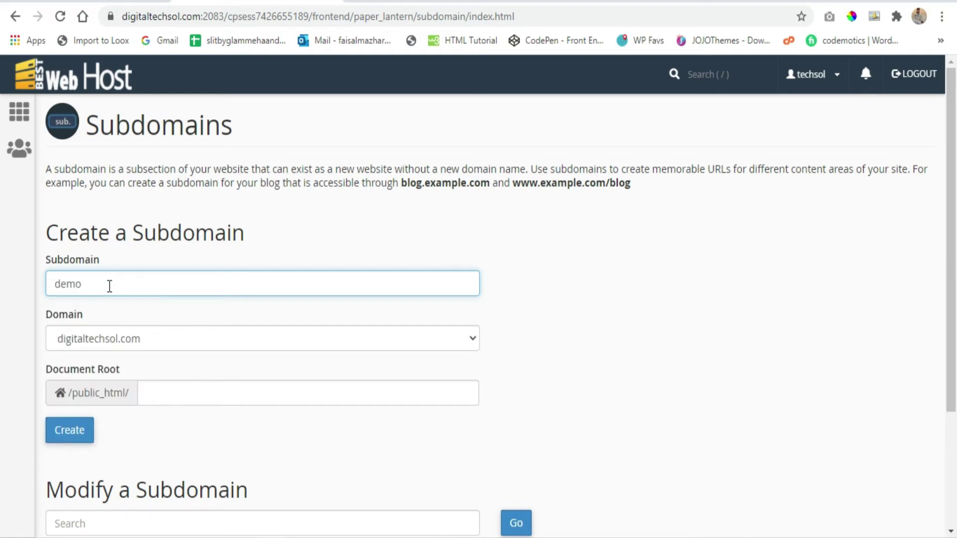
{"action": "left_click", "coordinate": [629, 271]}
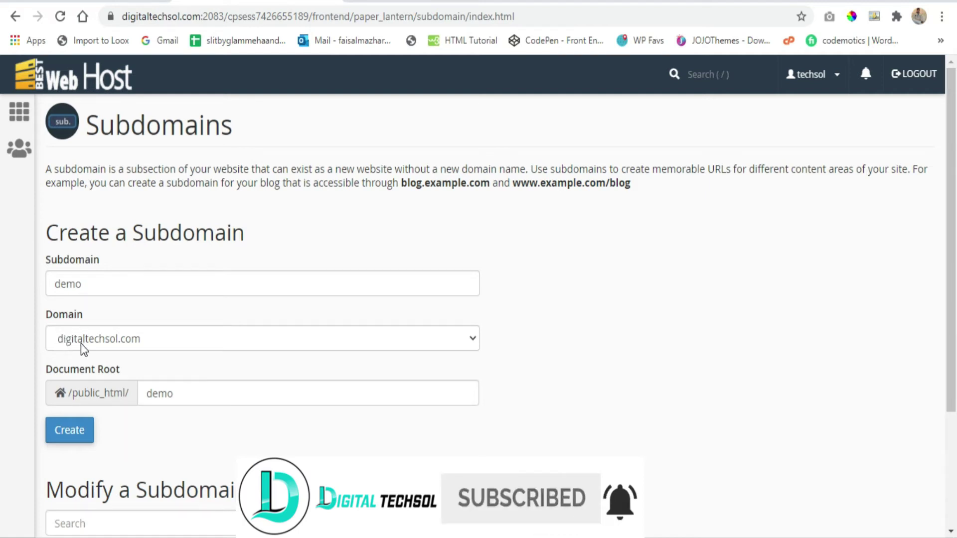
{"action": "left_click", "coordinate": [643, 333]}
{"action": "scroll", "coordinate": [640, 327], "scroll_direction": "down", "scroll_amount": 2}
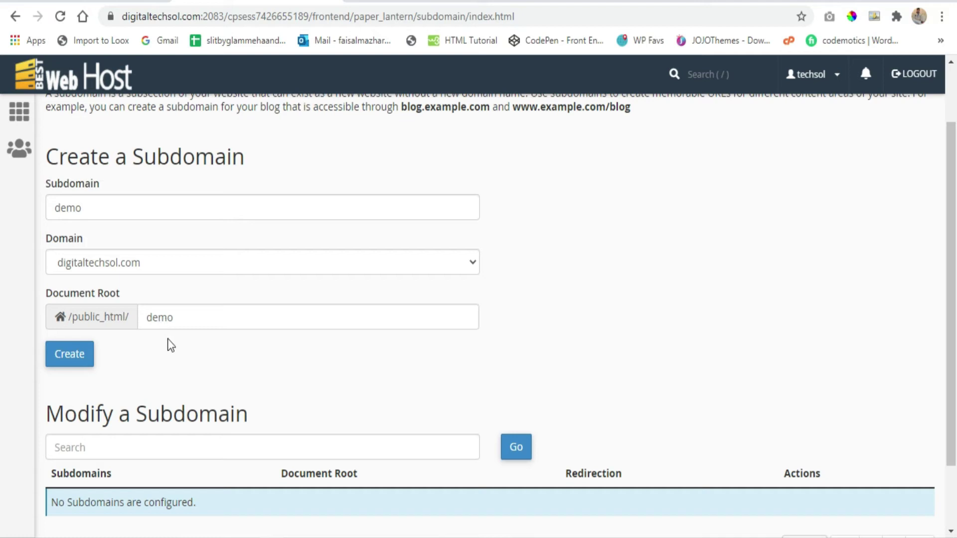
Clear the folder name from the new subdomain's document root, leaving only the /public_html/ prefix
{"action": "left_click", "coordinate": [174, 317]}
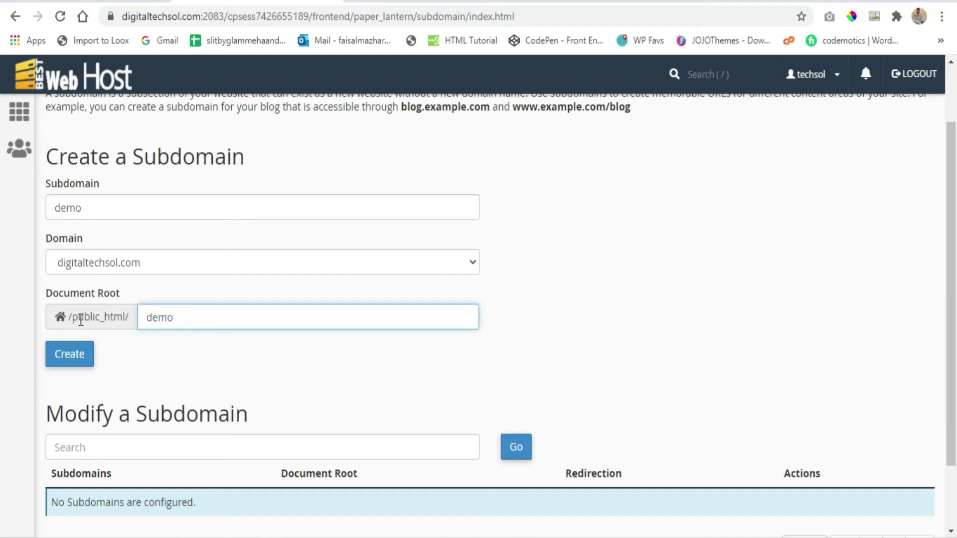
{"action": "left_click_drag", "start_coordinate": [173, 319], "coordinate": [146, 320]}
{"action": "left_click_drag", "start_coordinate": [128, 318], "coordinate": [90, 319]}
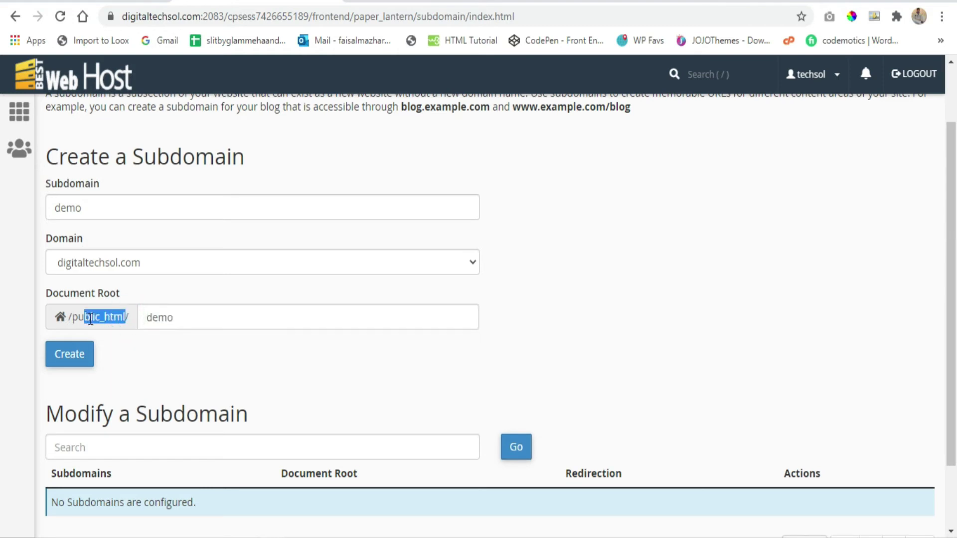
{"action": "left_click", "coordinate": [172, 322]}
{"action": "left_click", "coordinate": [178, 319]}
{"action": "key", "text": "BackSpace"}
{"action": "key", "text": "BackSpace"}
{"action": "key", "text": "BackSpace"}
{"action": "key", "text": "BackSpace"}
{"action": "left_click", "coordinate": [623, 291]}
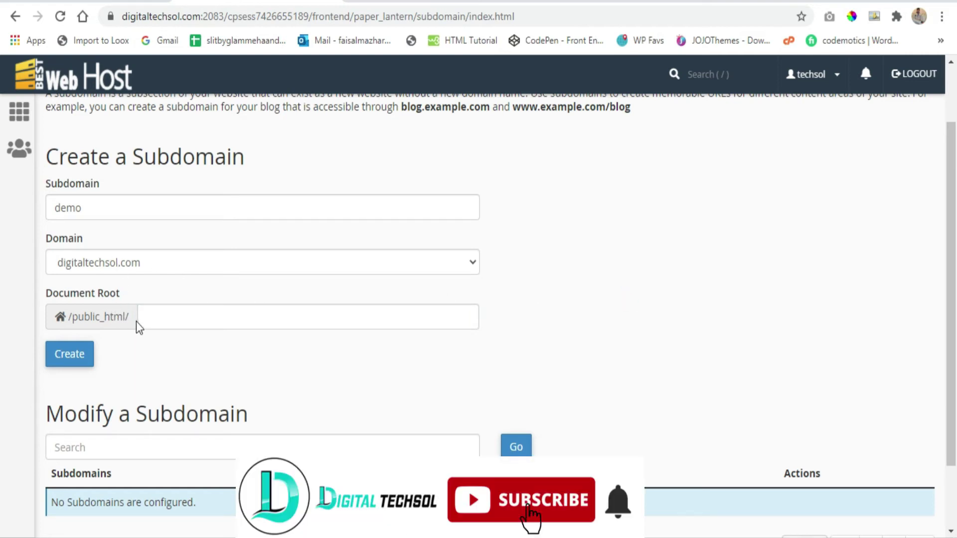
Copy the subdomain name demo into the document root after /public_html/
{"action": "left_click_drag", "start_coordinate": [133, 320], "coordinate": [61, 321]}
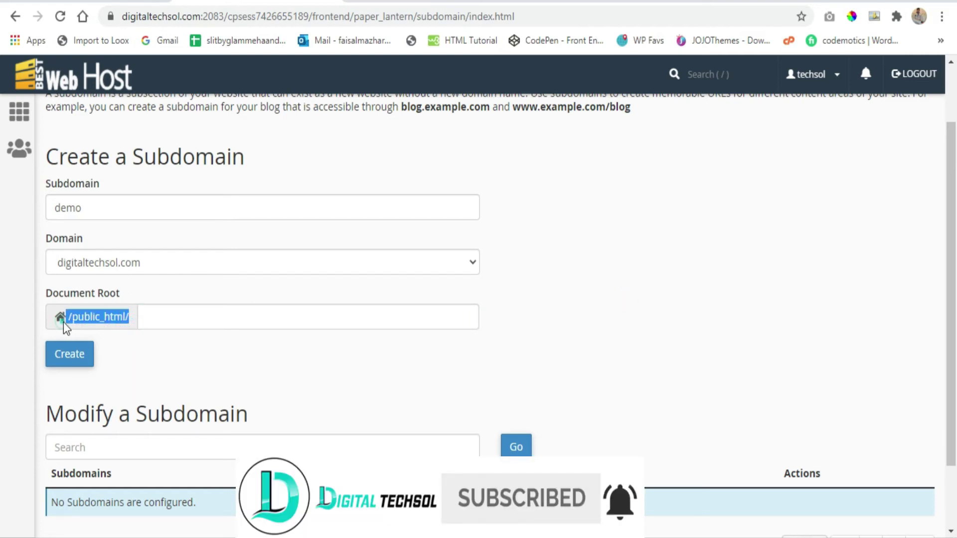
{"action": "left_click", "coordinate": [162, 317]}
{"action": "left_click_drag", "start_coordinate": [90, 204], "coordinate": [58, 208]}
{"action": "key", "text": "ctrl+c"}
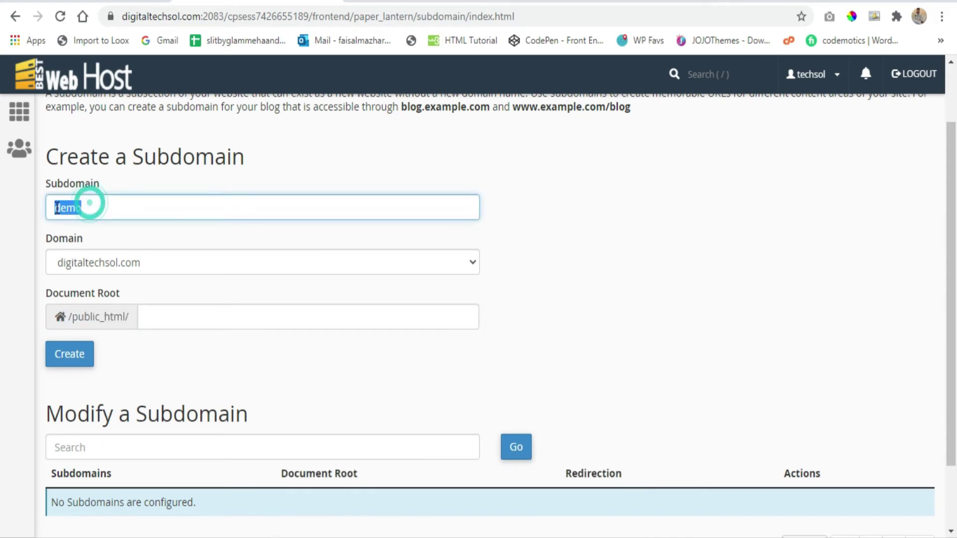
{"action": "left_click", "coordinate": [183, 317]}
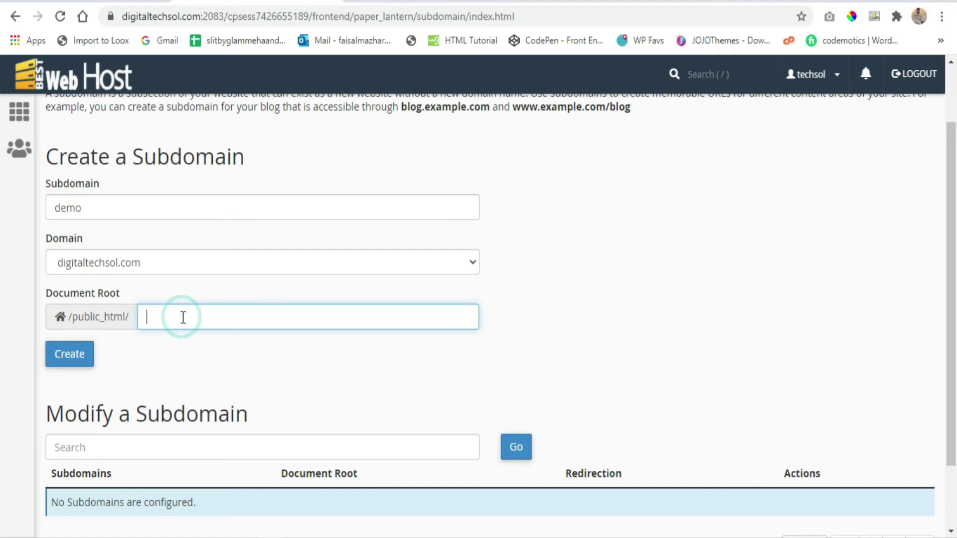
{"action": "key", "text": "ctrl+v"}
{"action": "left_click", "coordinate": [512, 305]}
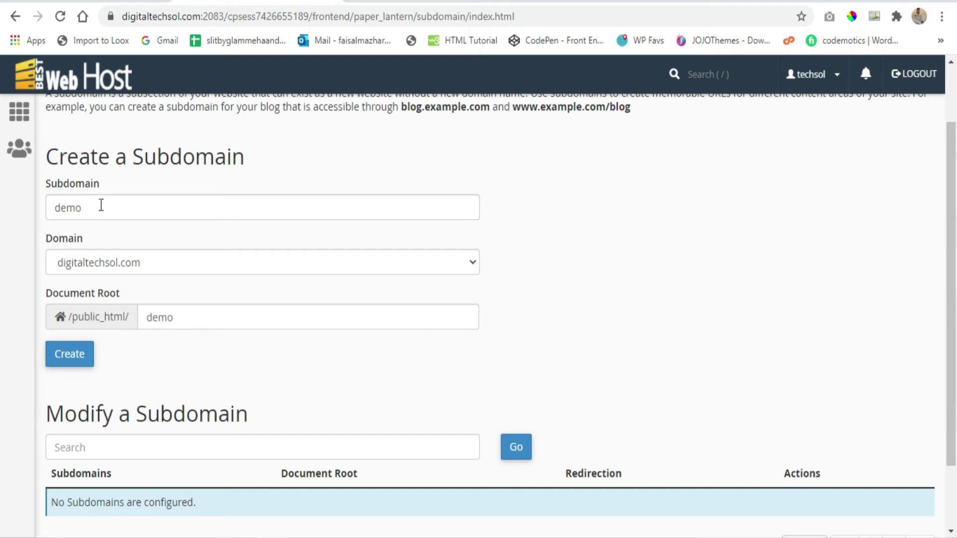
Create the subdomain demo.digitaltechsol.com with the document root /public_html/demo
{"action": "left_click_drag", "start_coordinate": [100, 207], "coordinate": [56, 215]}
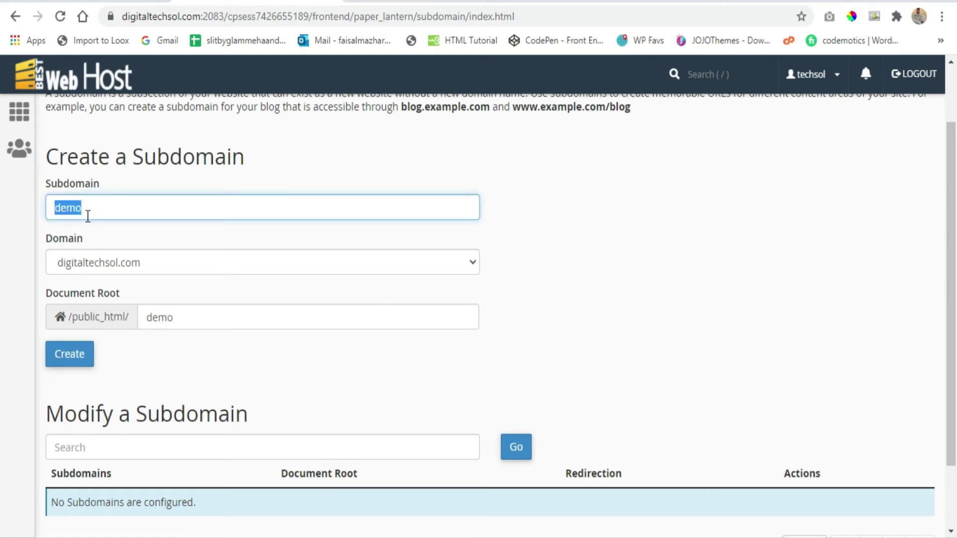
{"action": "left_click", "coordinate": [152, 359]}
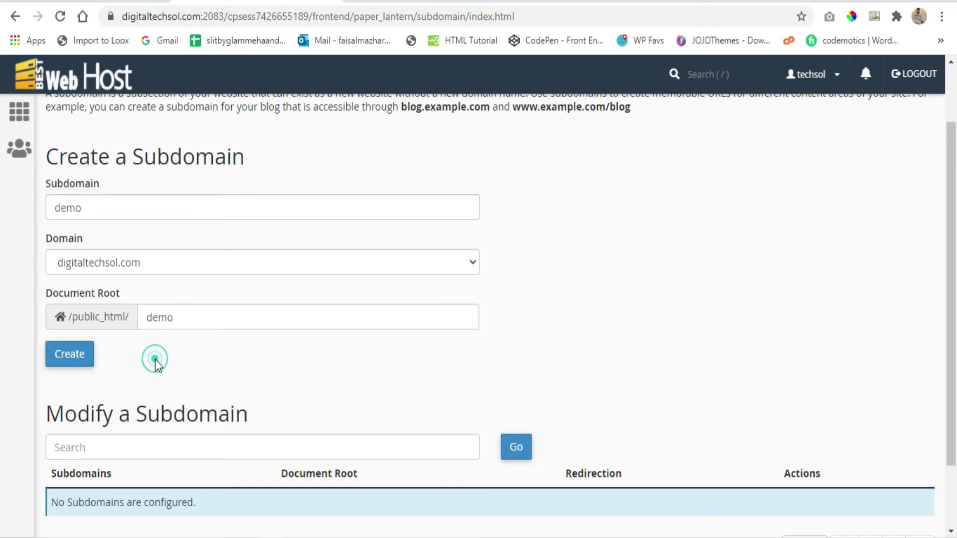
{"action": "left_click", "coordinate": [70, 359]}
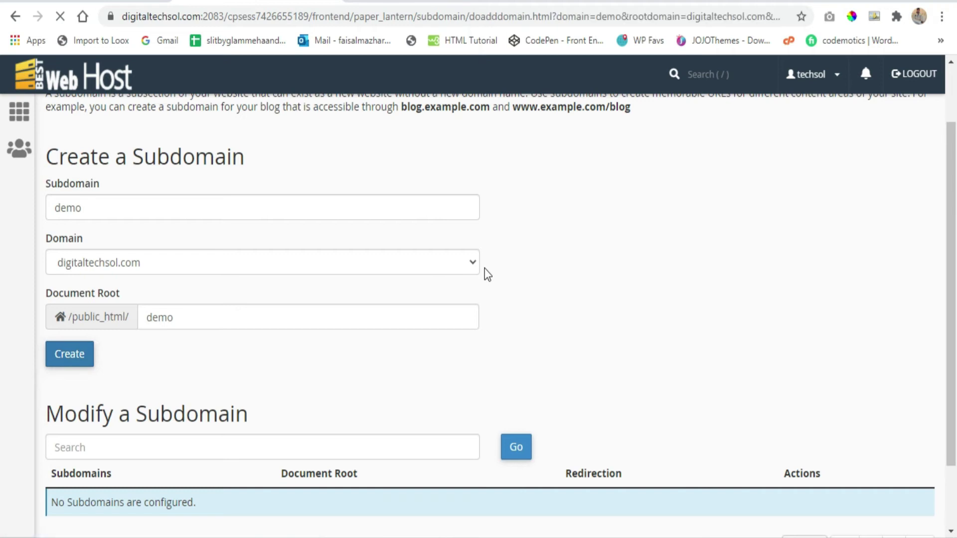
{"action": "left_click", "coordinate": [346, 174]}
{"action": "left_click_drag", "start_coordinate": [321, 175], "coordinate": [139, 179]}
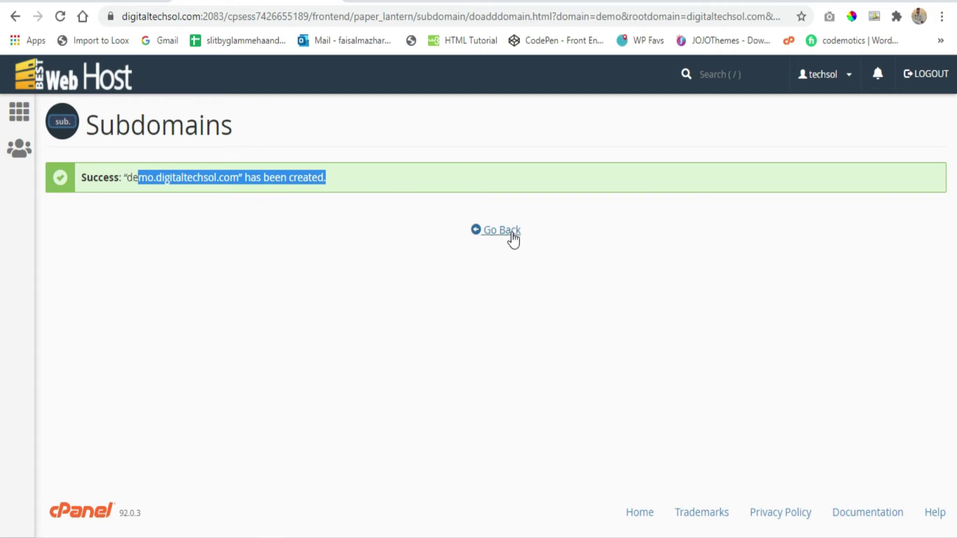
Return to the subdomain list, open the demo subdomain's document root in File Manager and expand the public_html folder
{"action": "left_click", "coordinate": [512, 234]}
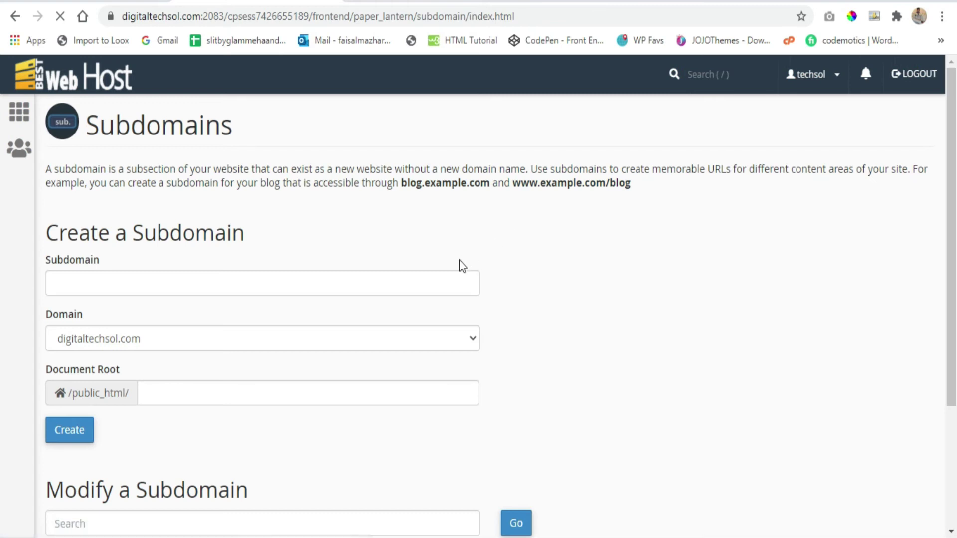
{"action": "scroll", "coordinate": [459, 262], "scroll_direction": "down", "scroll_amount": 3}
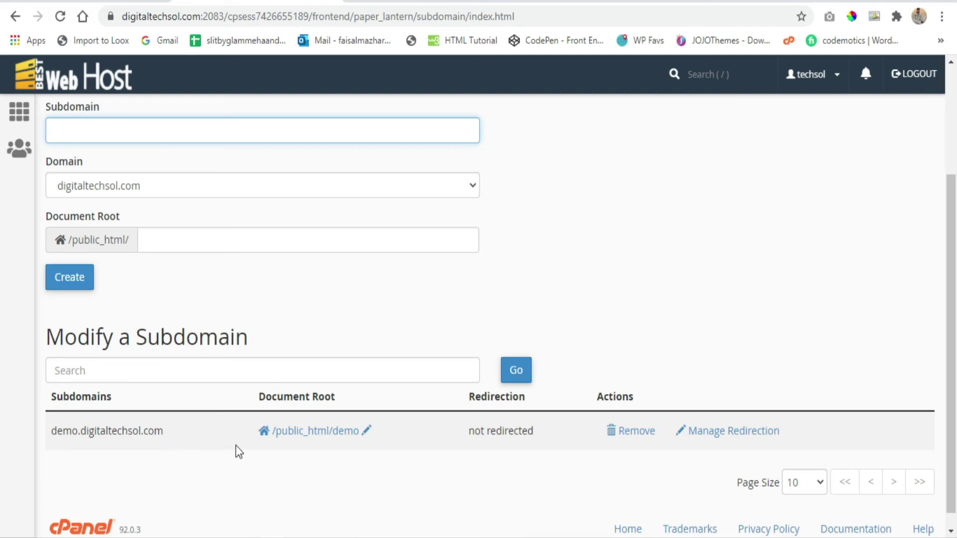
{"action": "left_click", "coordinate": [331, 436]}
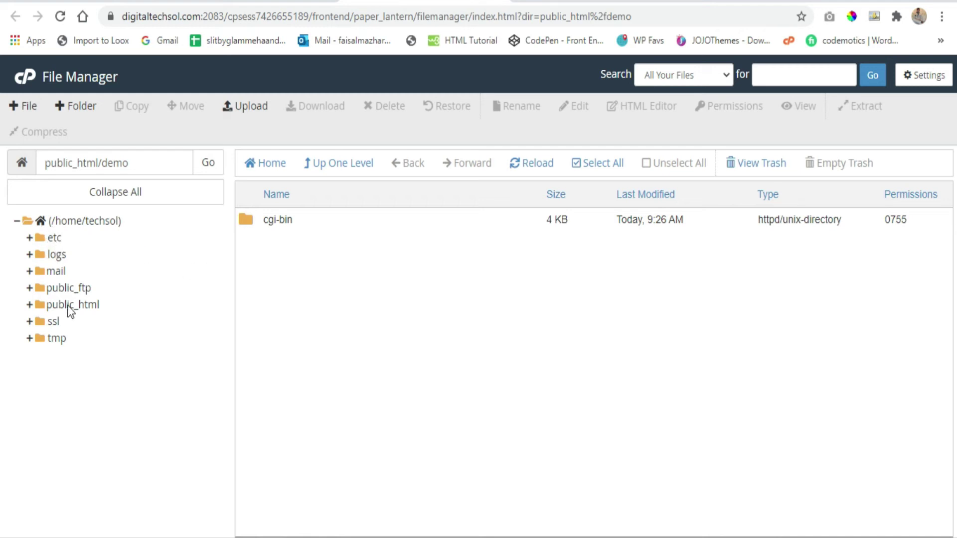
{"action": "left_click", "coordinate": [31, 305]}
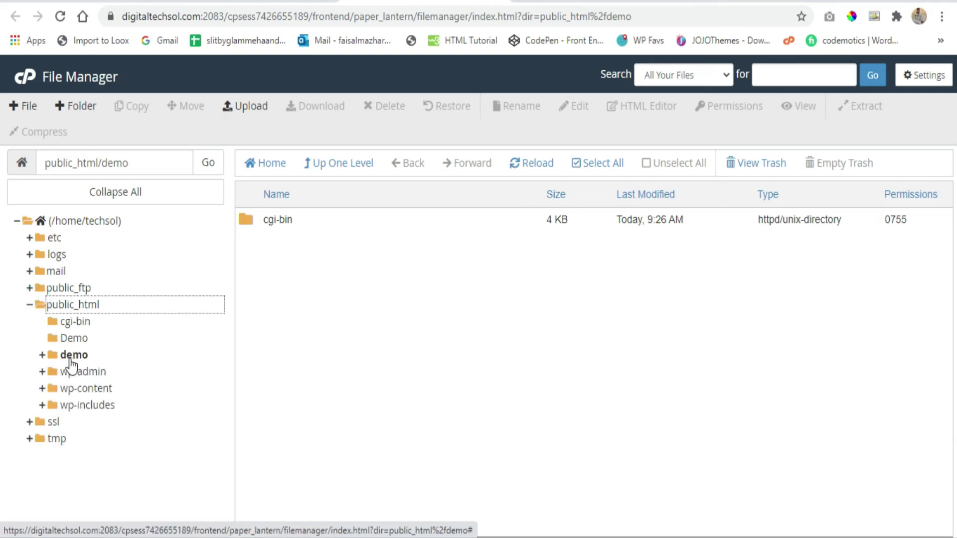
Go back to the Subdomains page and check the redirection status of demo.digitaltechsol.com
{"action": "left_click", "coordinate": [232, 2]}
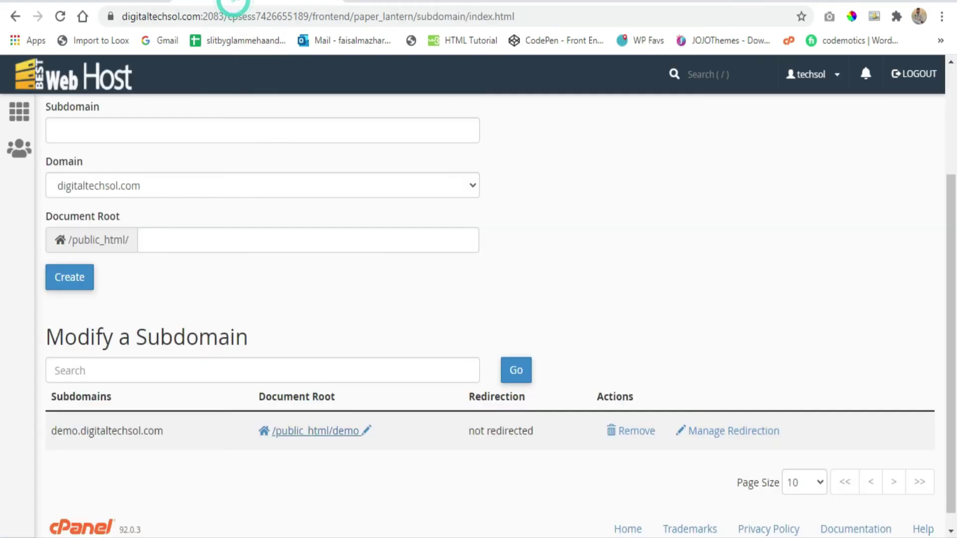
{"action": "scroll", "coordinate": [428, 429], "scroll_direction": "down", "scroll_amount": 1}
{"action": "left_click", "coordinate": [490, 480]}
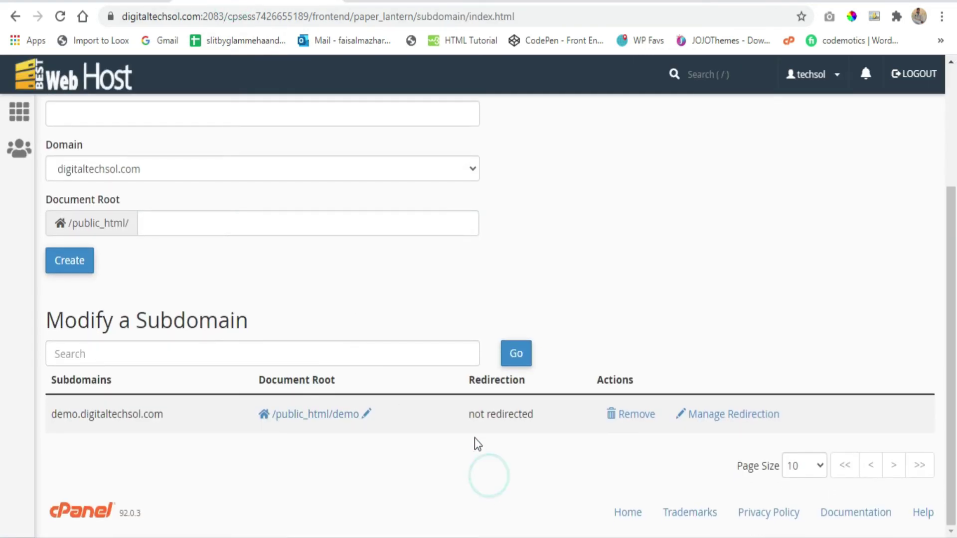
{"action": "left_click_drag", "start_coordinate": [470, 414], "coordinate": [516, 417]}
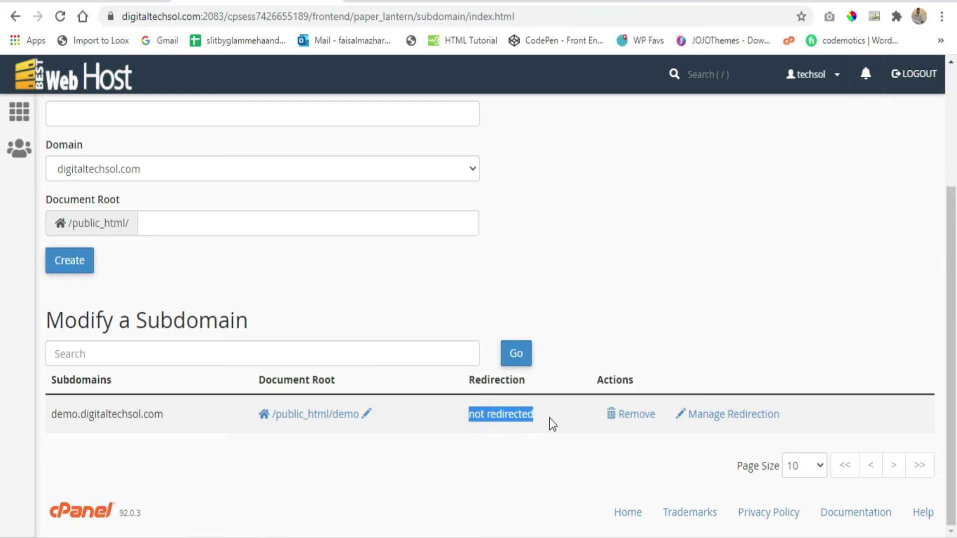
{"action": "left_click", "coordinate": [530, 442]}
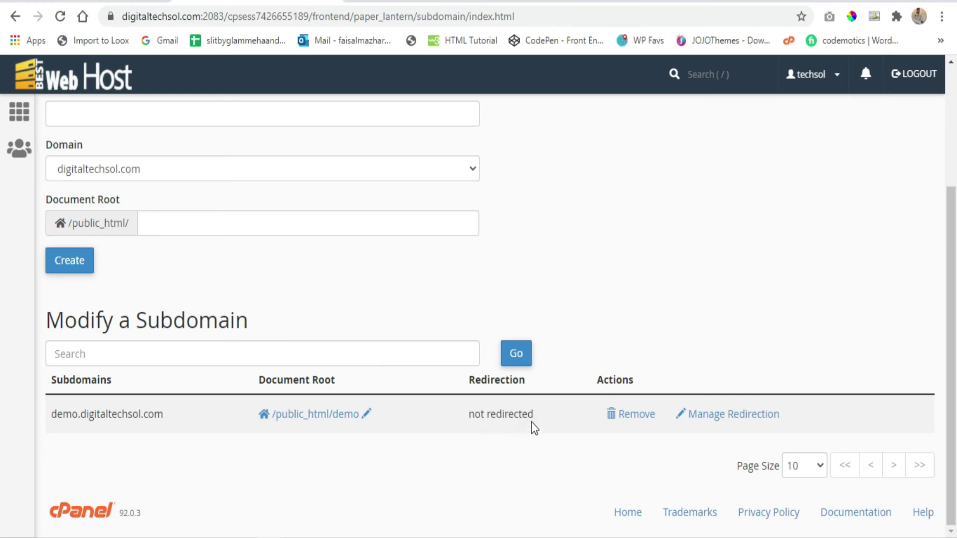
{"action": "left_click_drag", "start_coordinate": [532, 414], "coordinate": [463, 420]}
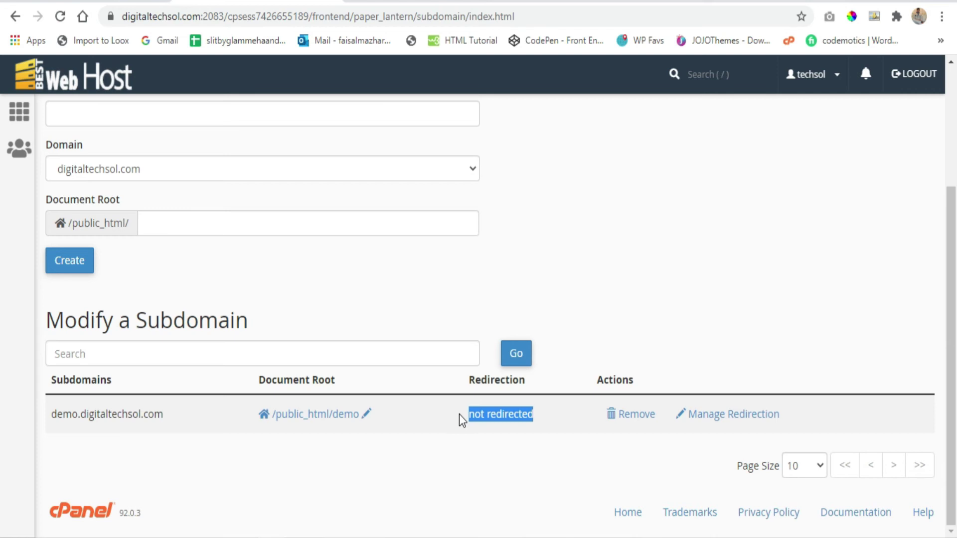
{"action": "left_click", "coordinate": [462, 415]}
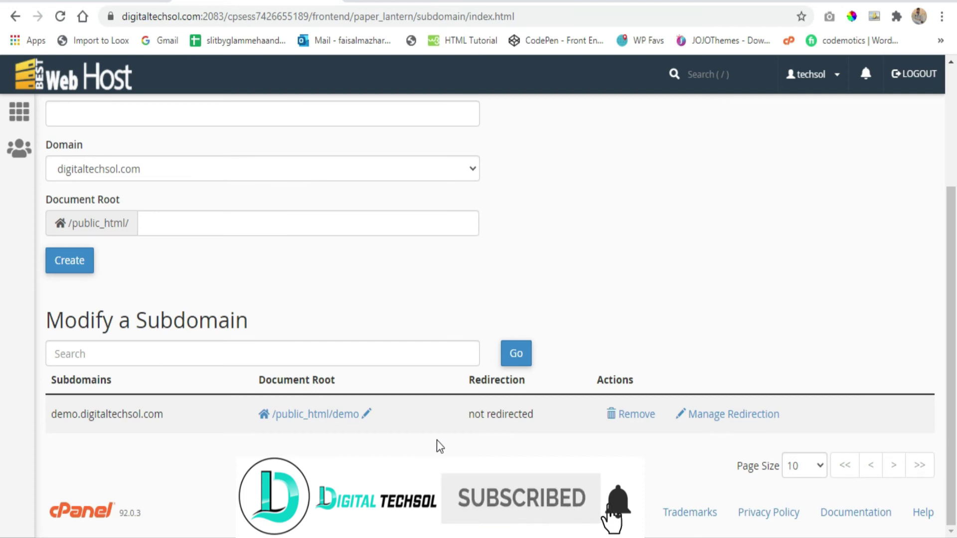
{"action": "left_click", "coordinate": [738, 416]}
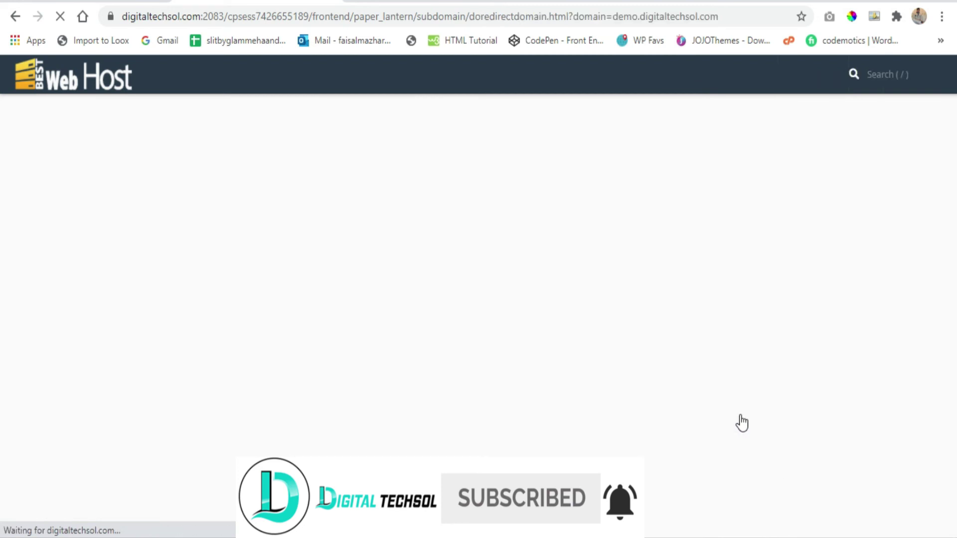
{"action": "left_click", "coordinate": [147, 224]}
{"action": "left_click_drag", "start_coordinate": [130, 223], "coordinate": [31, 227]}
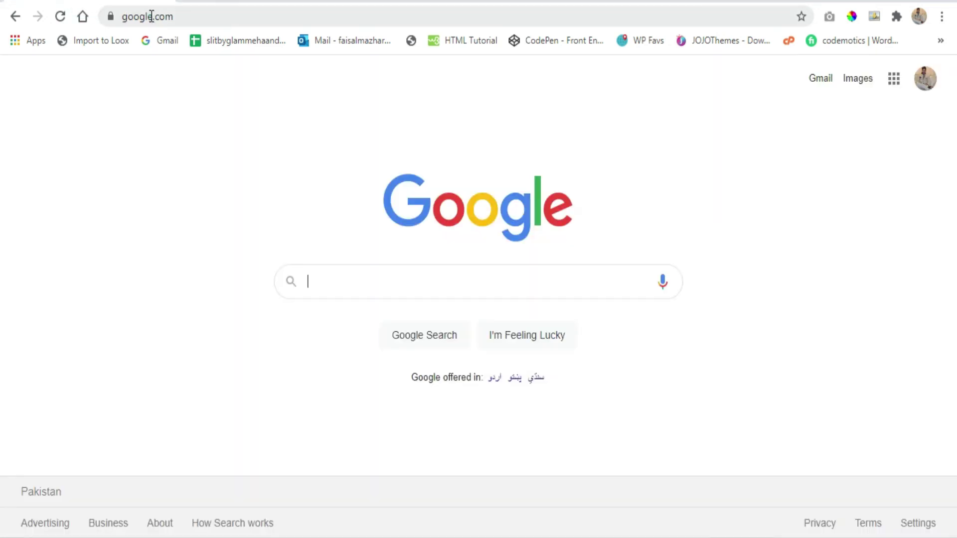
{"action": "left_click", "coordinate": [149, 19]}
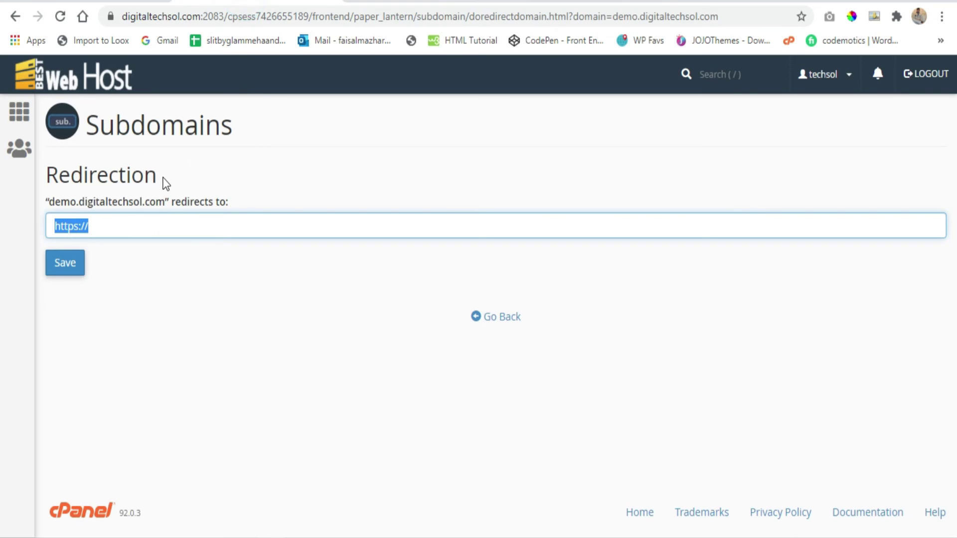
{"action": "type", "text": "https://www.google.com/"}
{"action": "left_click", "coordinate": [167, 265]}
{"action": "left_click", "coordinate": [70, 265]}
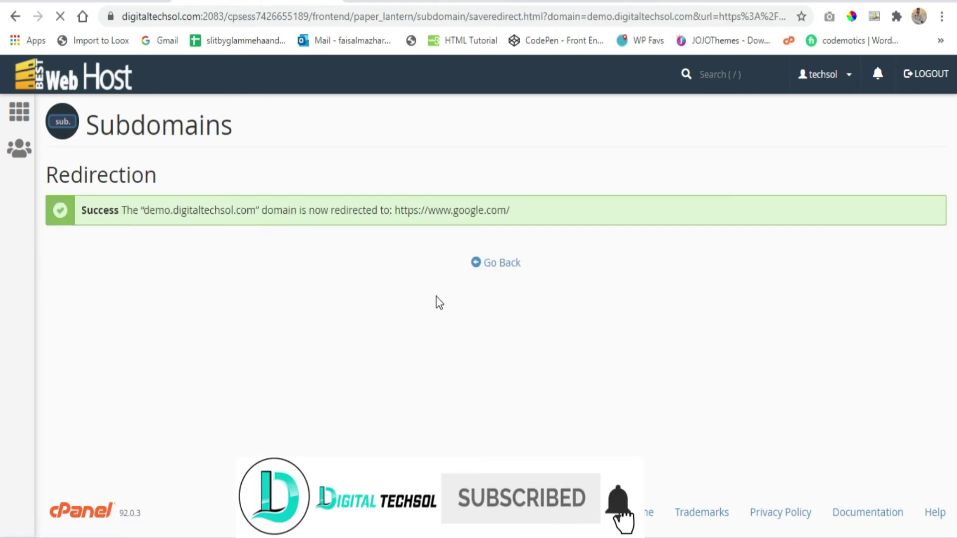
Copy the demo.digitaltechsol.com address from the subdomain list and open it in Torch Browser to test the redirection
{"action": "left_click", "coordinate": [516, 264]}
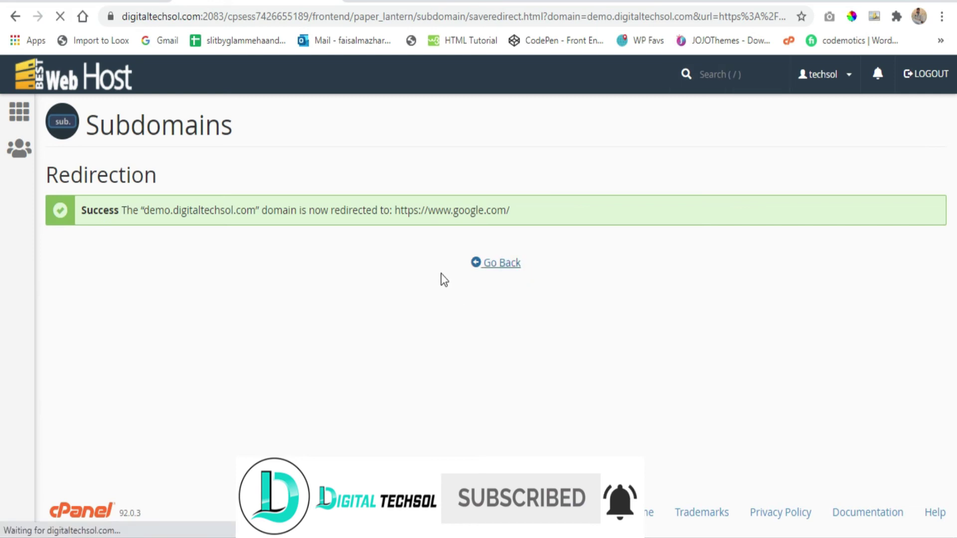
{"action": "scroll", "coordinate": [378, 264], "scroll_direction": "down", "scroll_amount": 3}
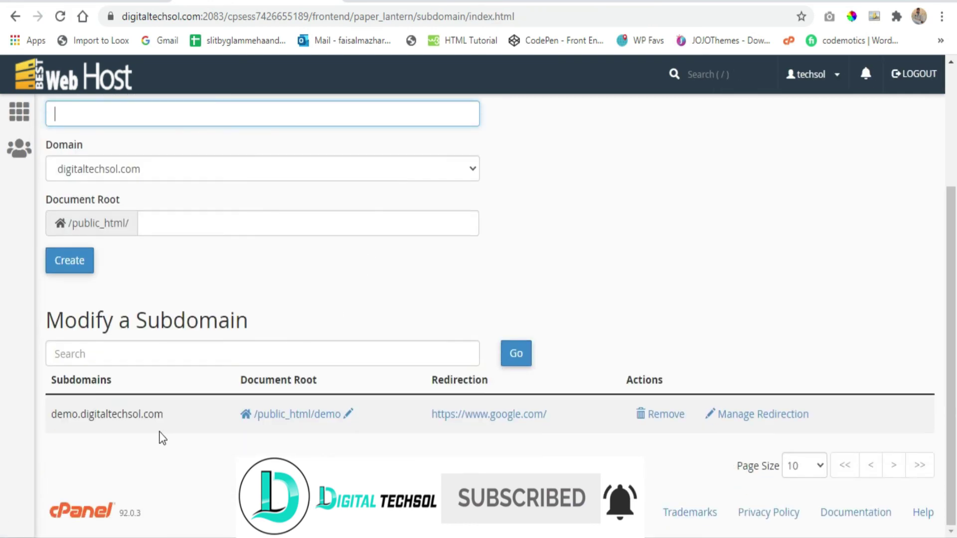
{"action": "double_click", "coordinate": [149, 414]}
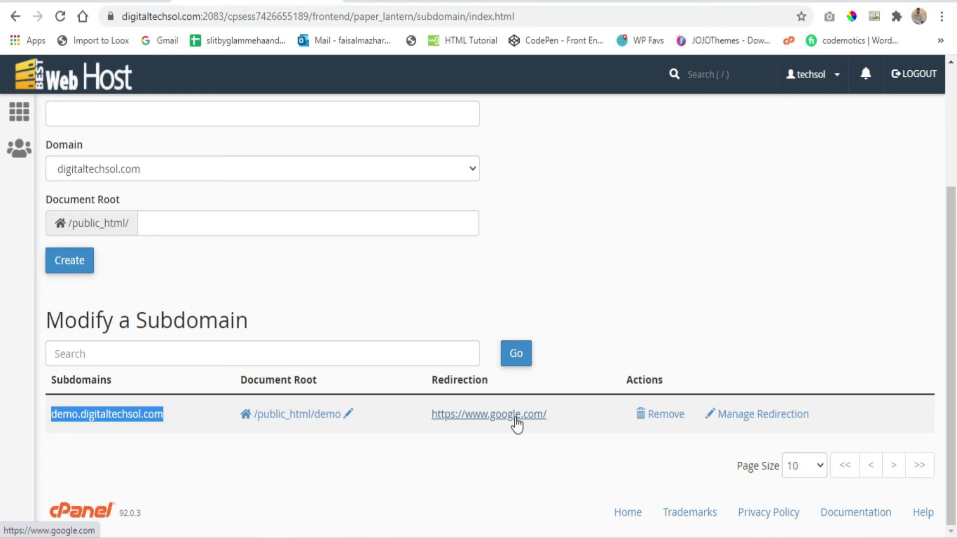
{"action": "right_click", "coordinate": [145, 418]}
{"action": "left_click", "coordinate": [180, 427]}
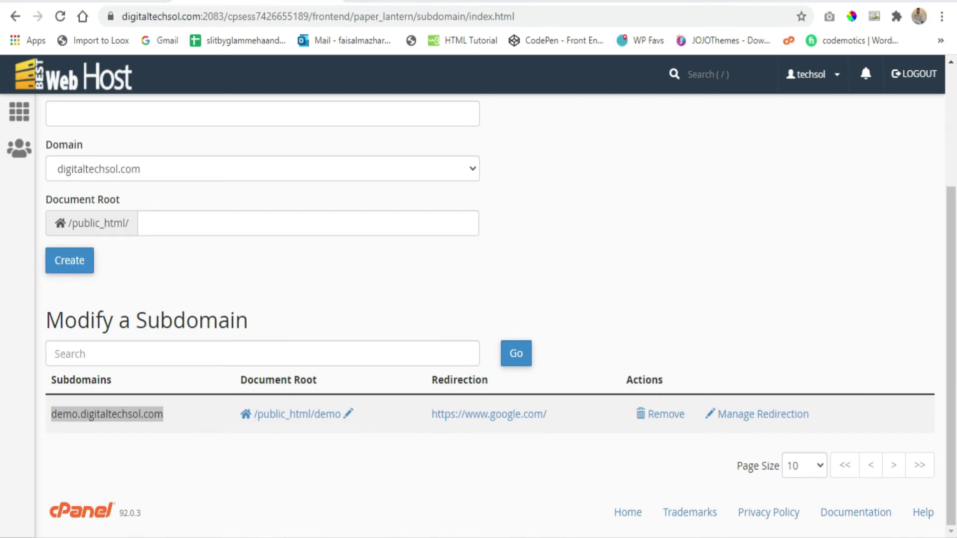
{"action": "key", "text": "ctrl+v"}
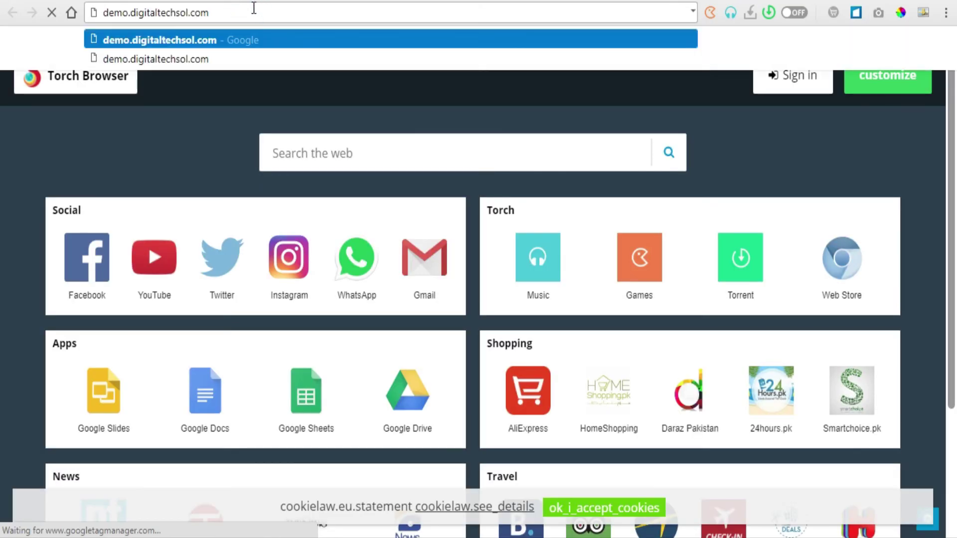
{"action": "key", "text": "Return"}
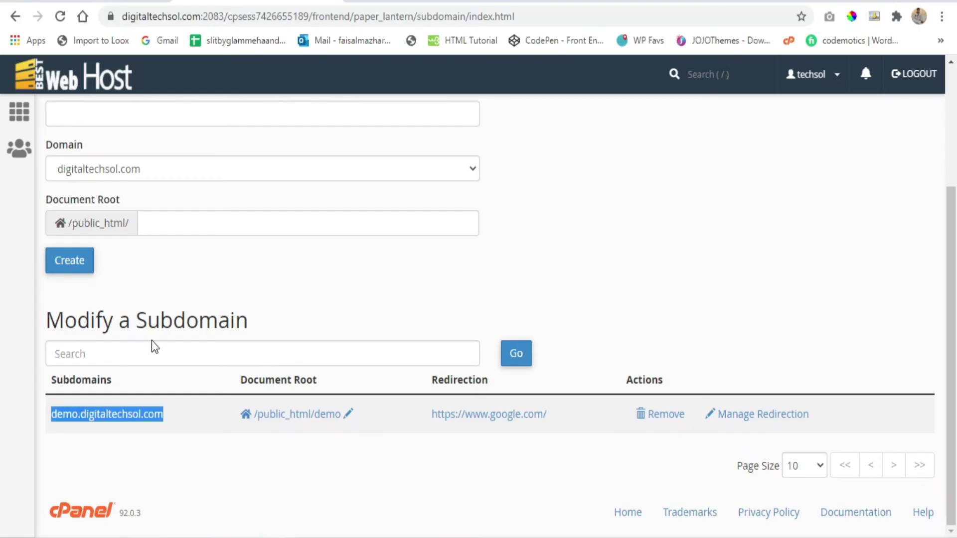
Disable the redirection of demo.digitaltechsol.com and return to the subdomain list to check its redirection status
{"action": "left_click", "coordinate": [549, 452]}
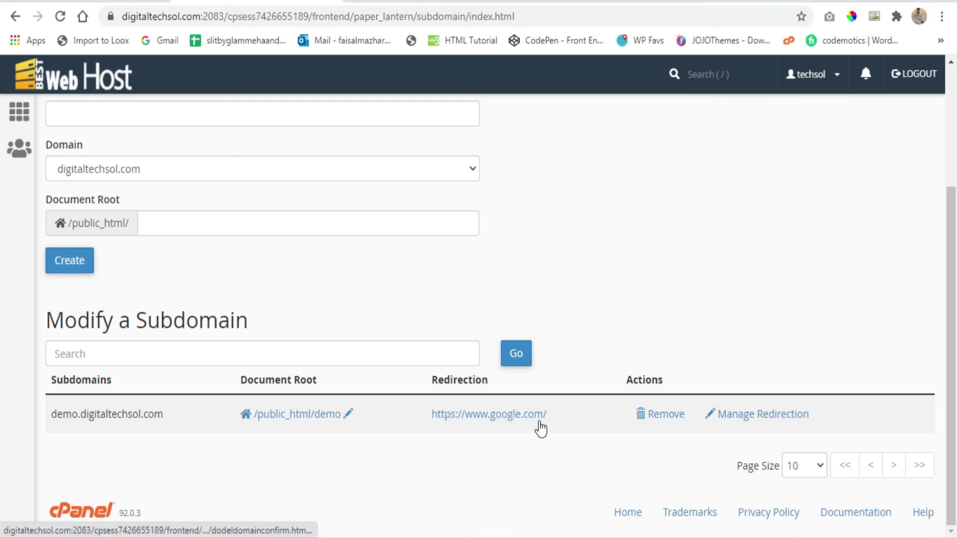
{"action": "left_click", "coordinate": [776, 426]}
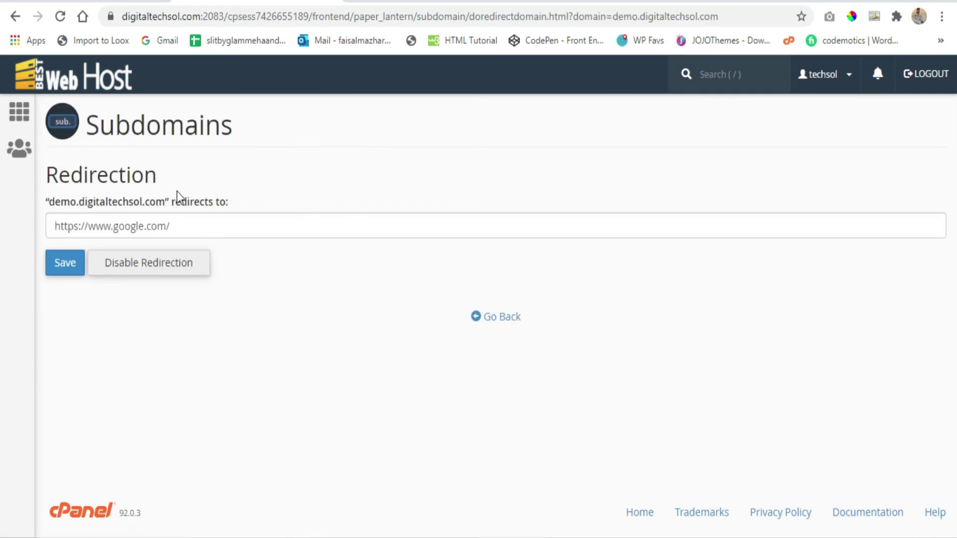
{"action": "left_click", "coordinate": [183, 275]}
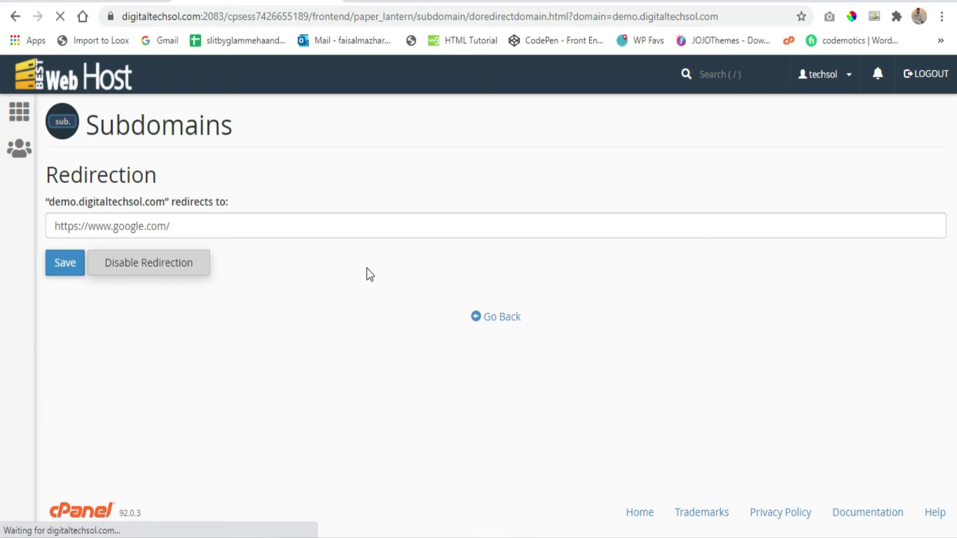
{"action": "left_click", "coordinate": [503, 264]}
{"action": "scroll", "coordinate": [506, 299], "scroll_direction": "down", "scroll_amount": 3}
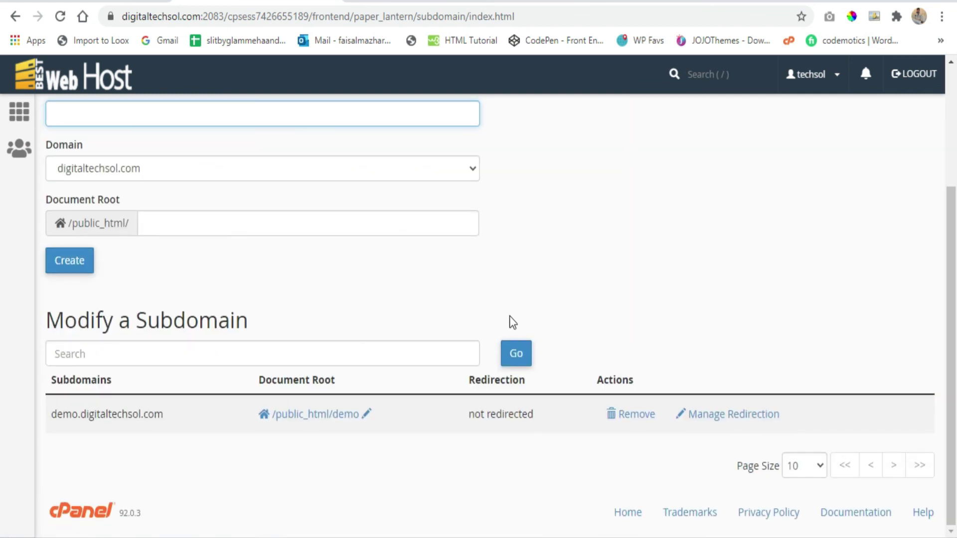
{"action": "left_click_drag", "start_coordinate": [538, 414], "coordinate": [466, 421]}
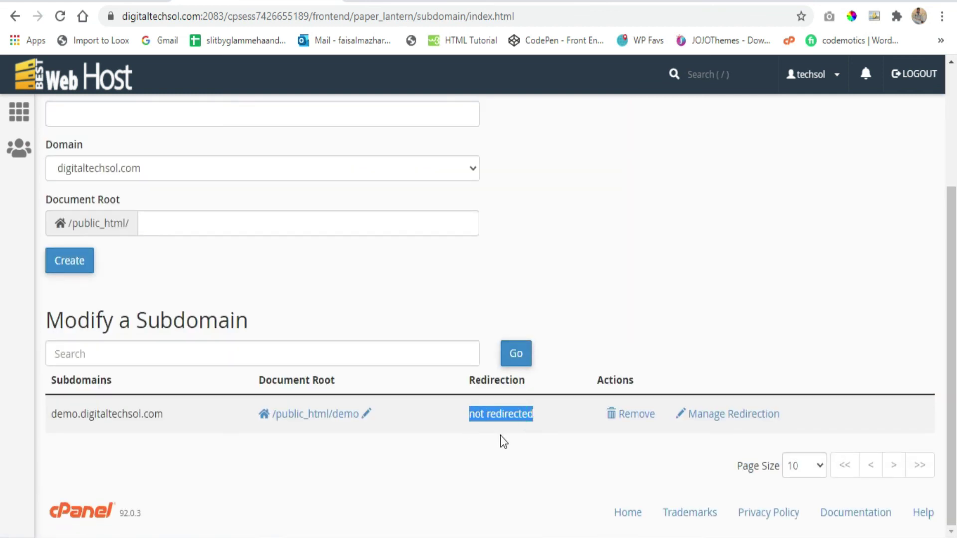